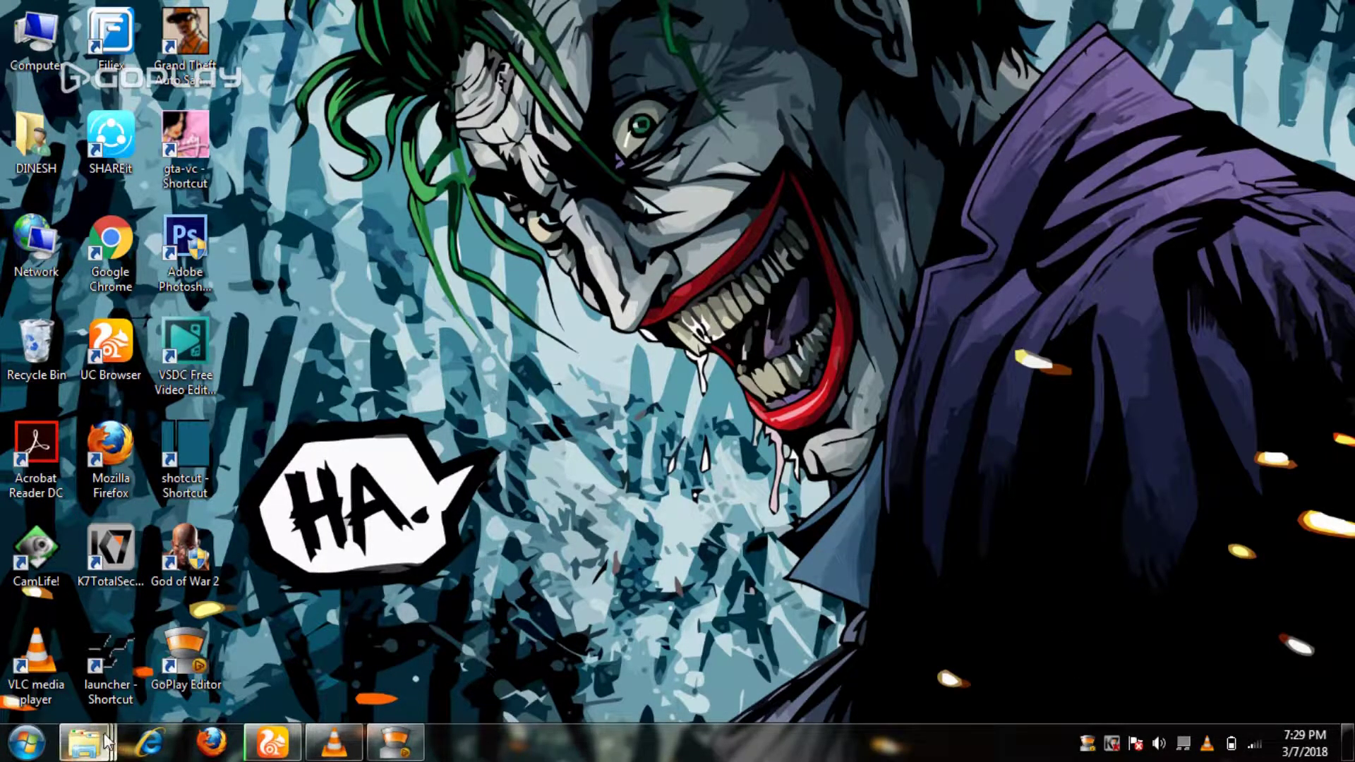
# Navigate into the Adobe After Effects CS6 32bit folder in Windows Explorer.
pyautogui.moveTo(91, 753)
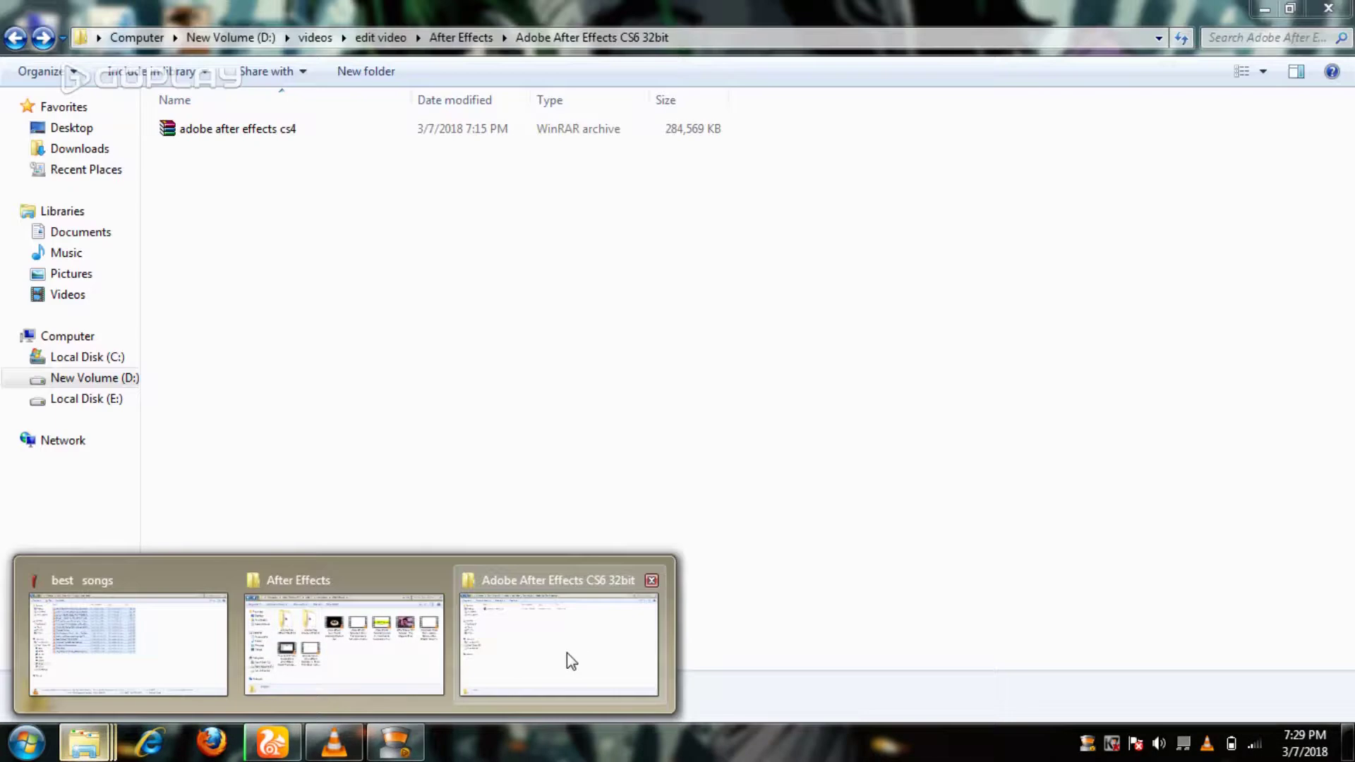
pyautogui.click(567, 653)
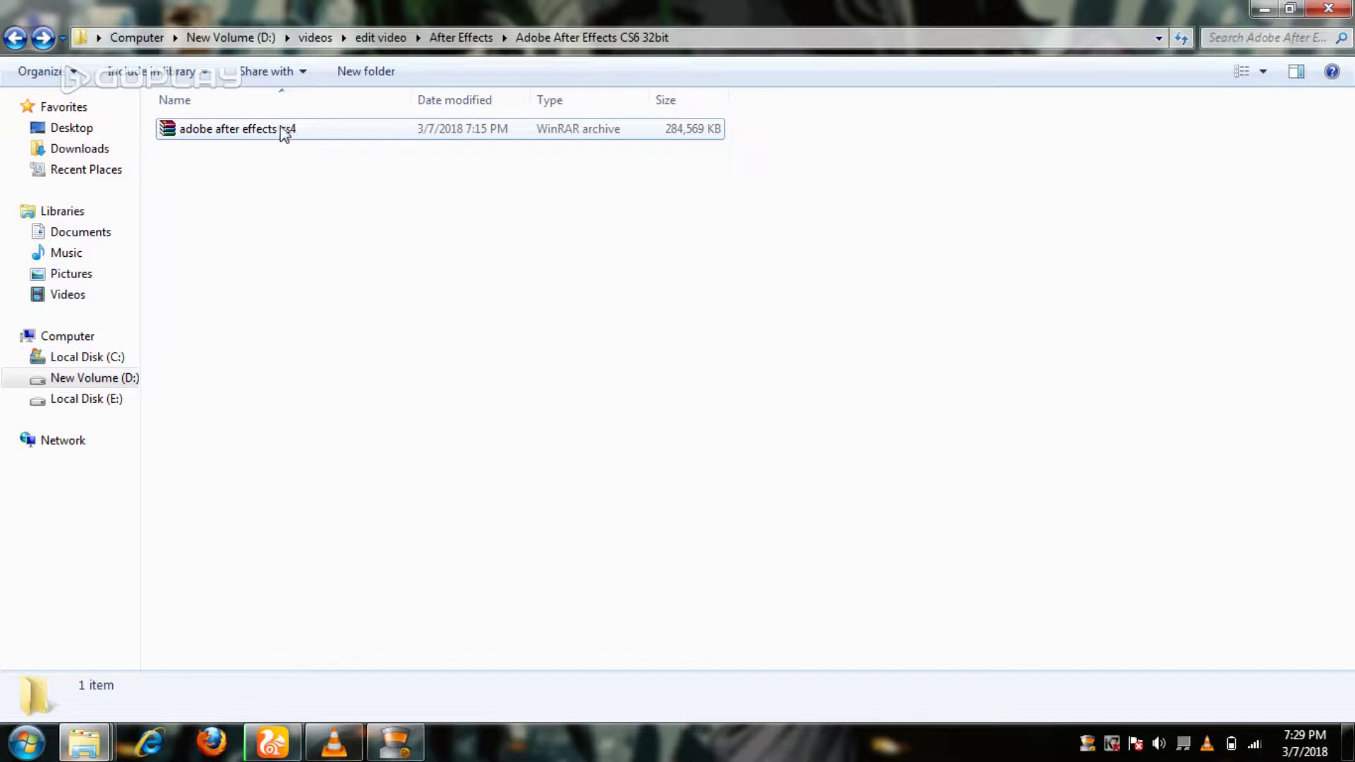
pyautogui.click(15, 37)
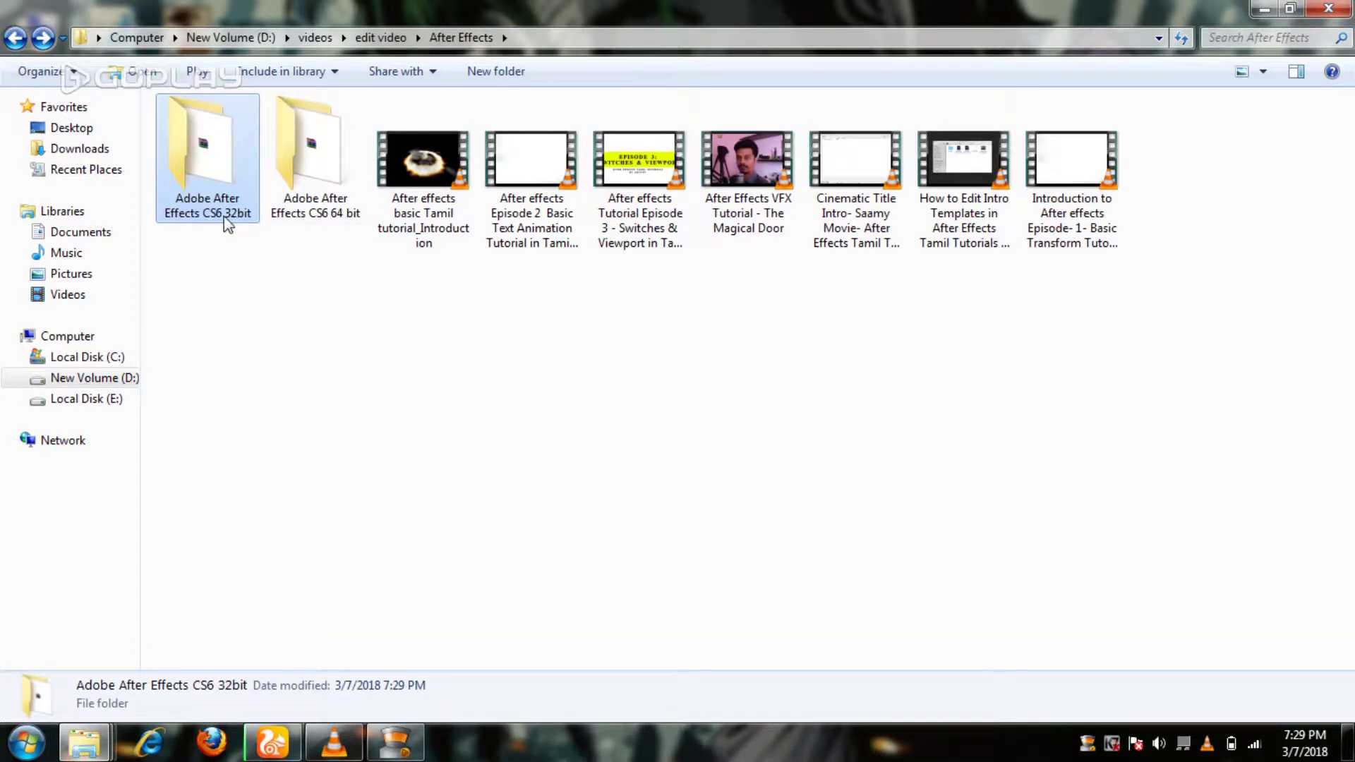
pyautogui.doubleClick(225, 223)
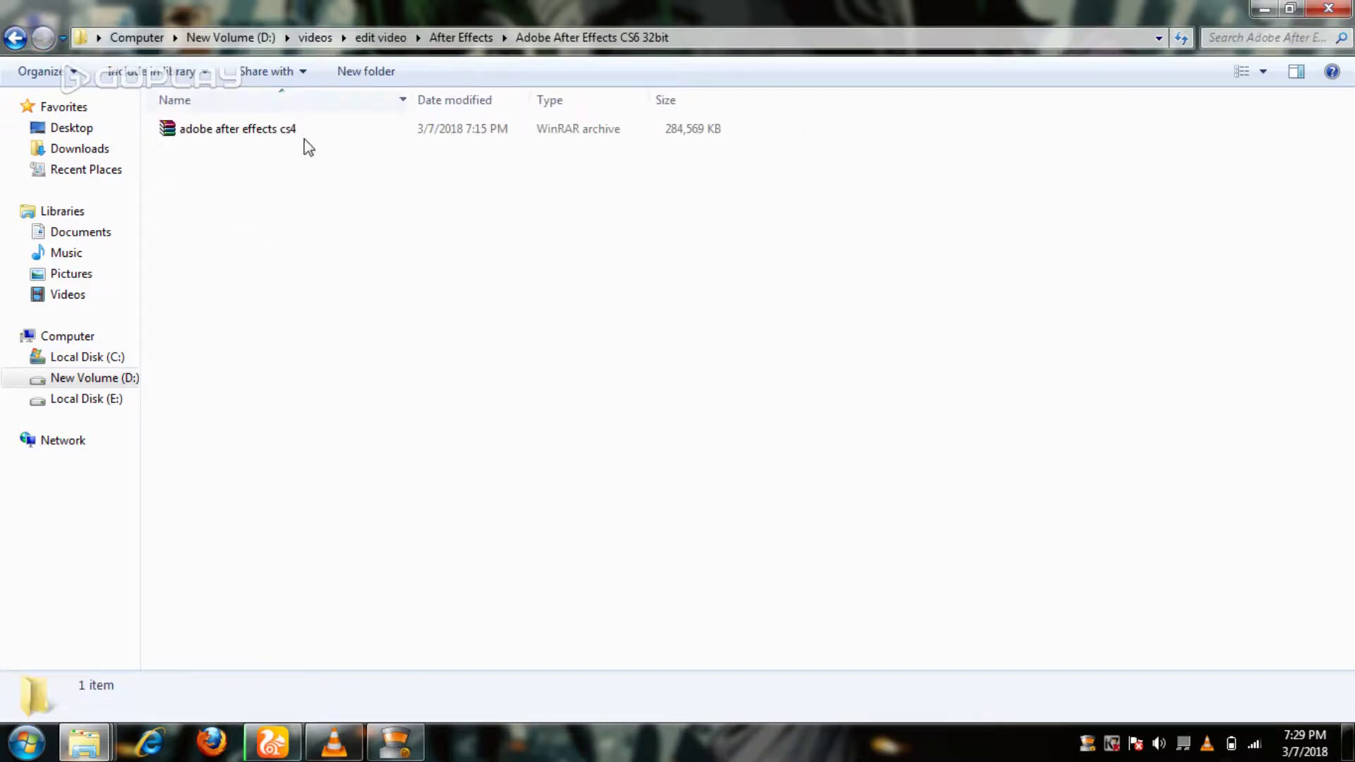
# Extract the adobe after effects cs4 archive here, into the current folder.
pyautogui.click(241, 129)
pyautogui.rightClick(242, 129)
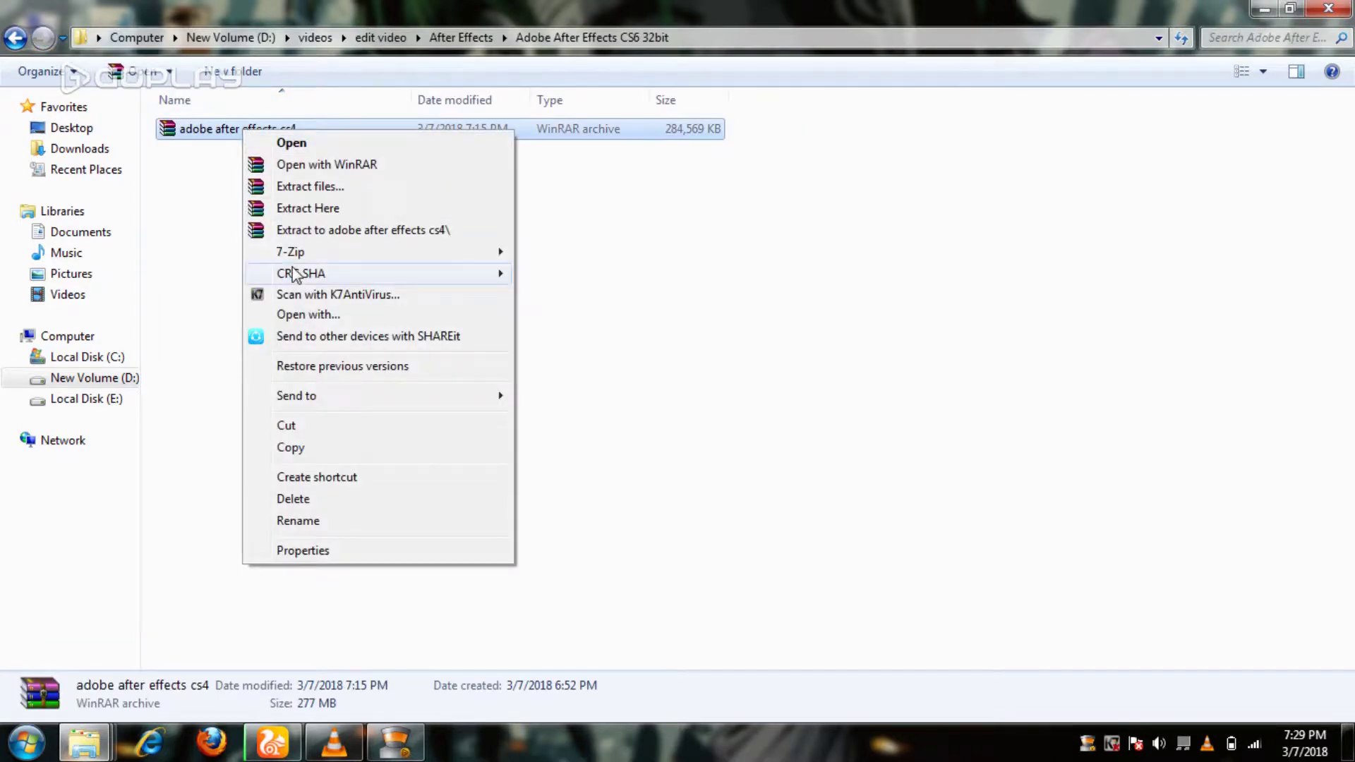
pyautogui.click(323, 209)
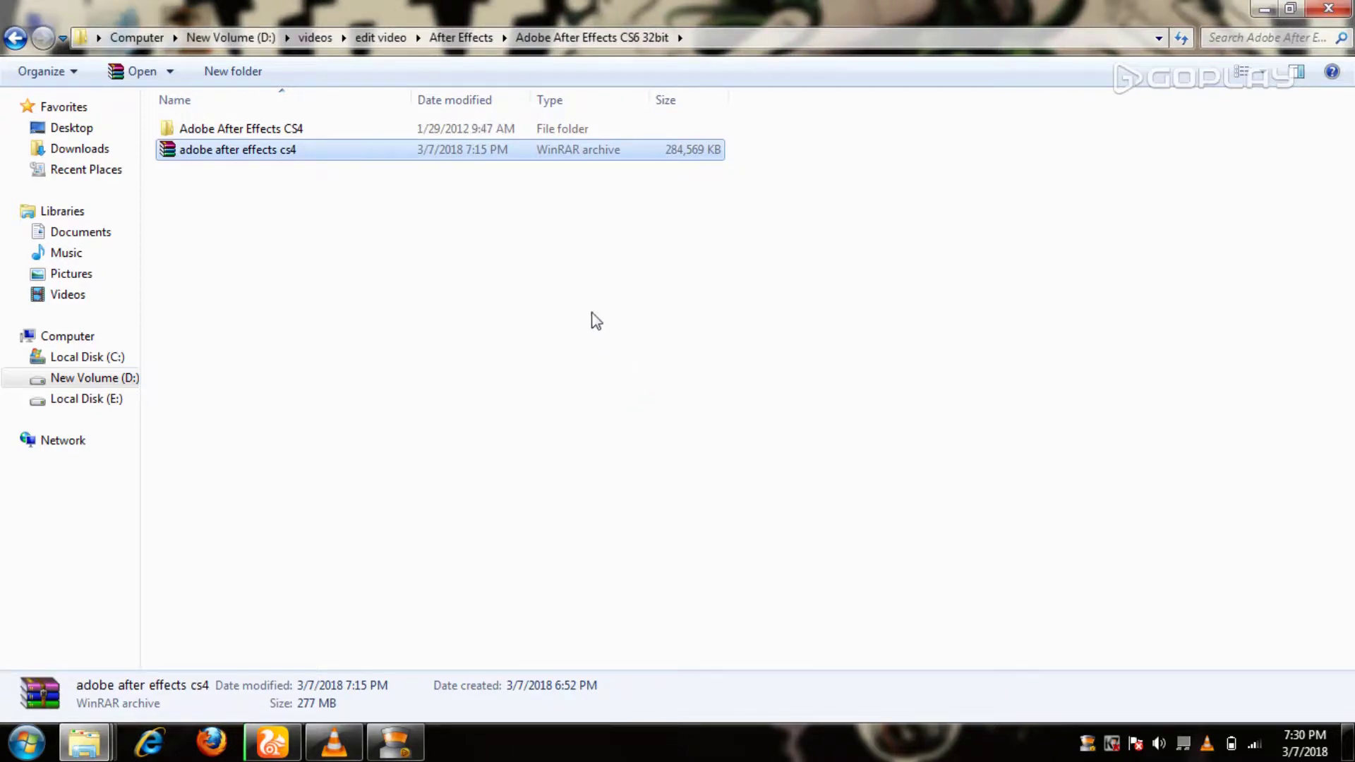
# Refresh the listing, then open Adobe After Effects CS4 and its Support Files folder.
pyautogui.rightClick(562, 420)
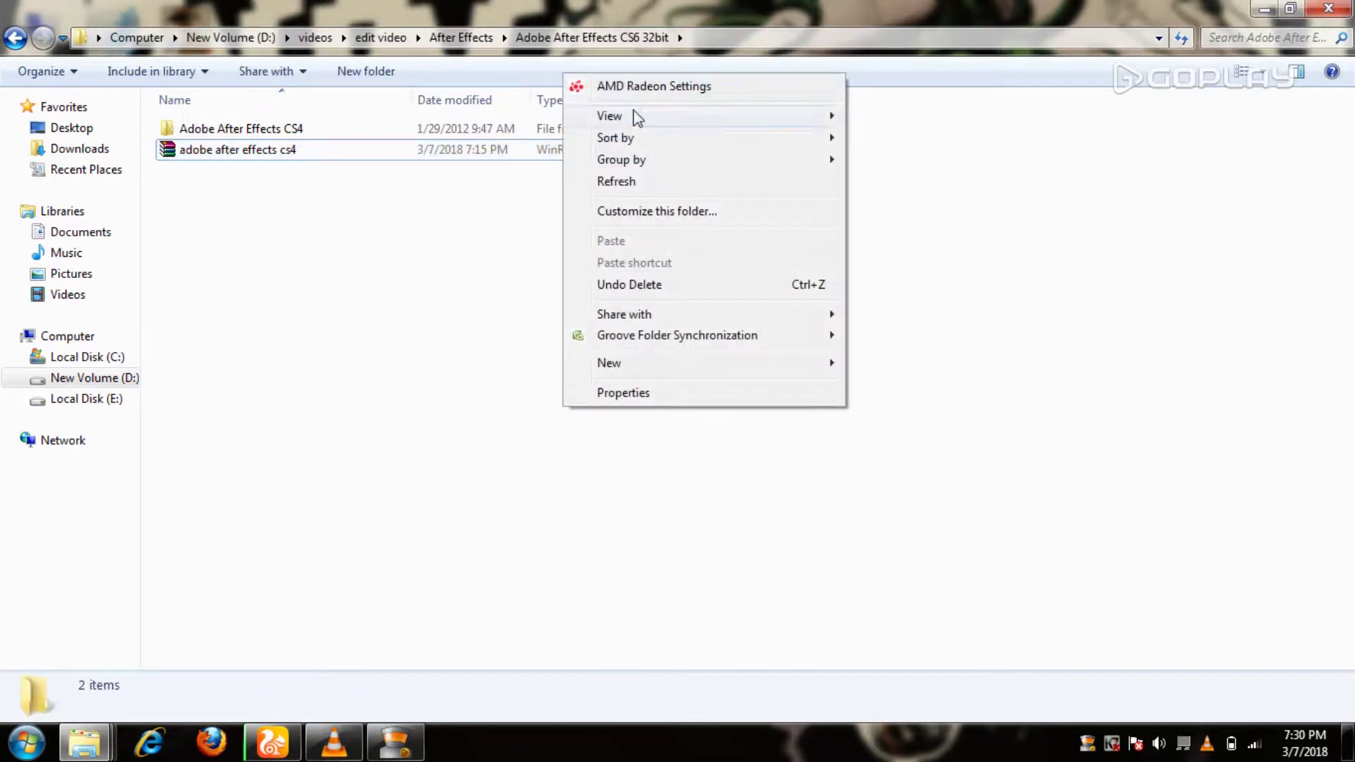
pyautogui.click(628, 185)
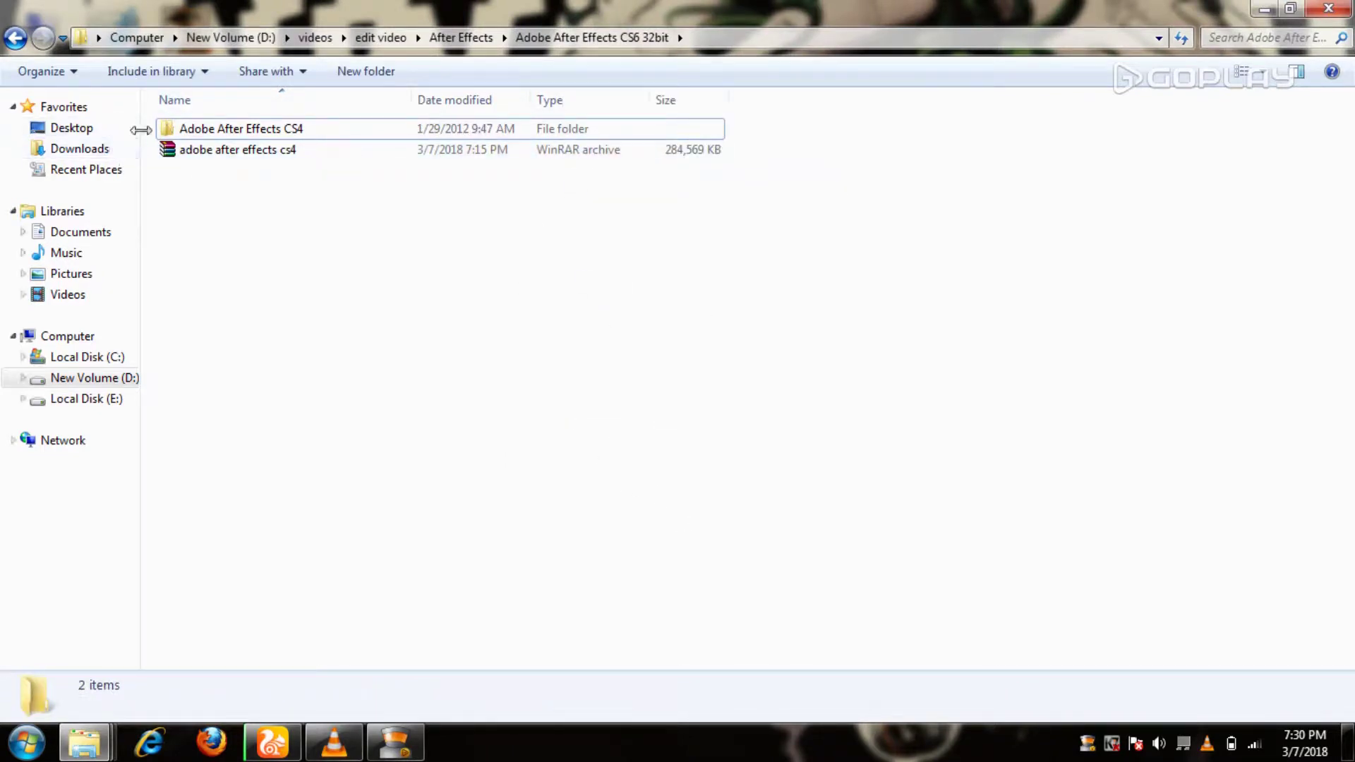
pyautogui.doubleClick(310, 131)
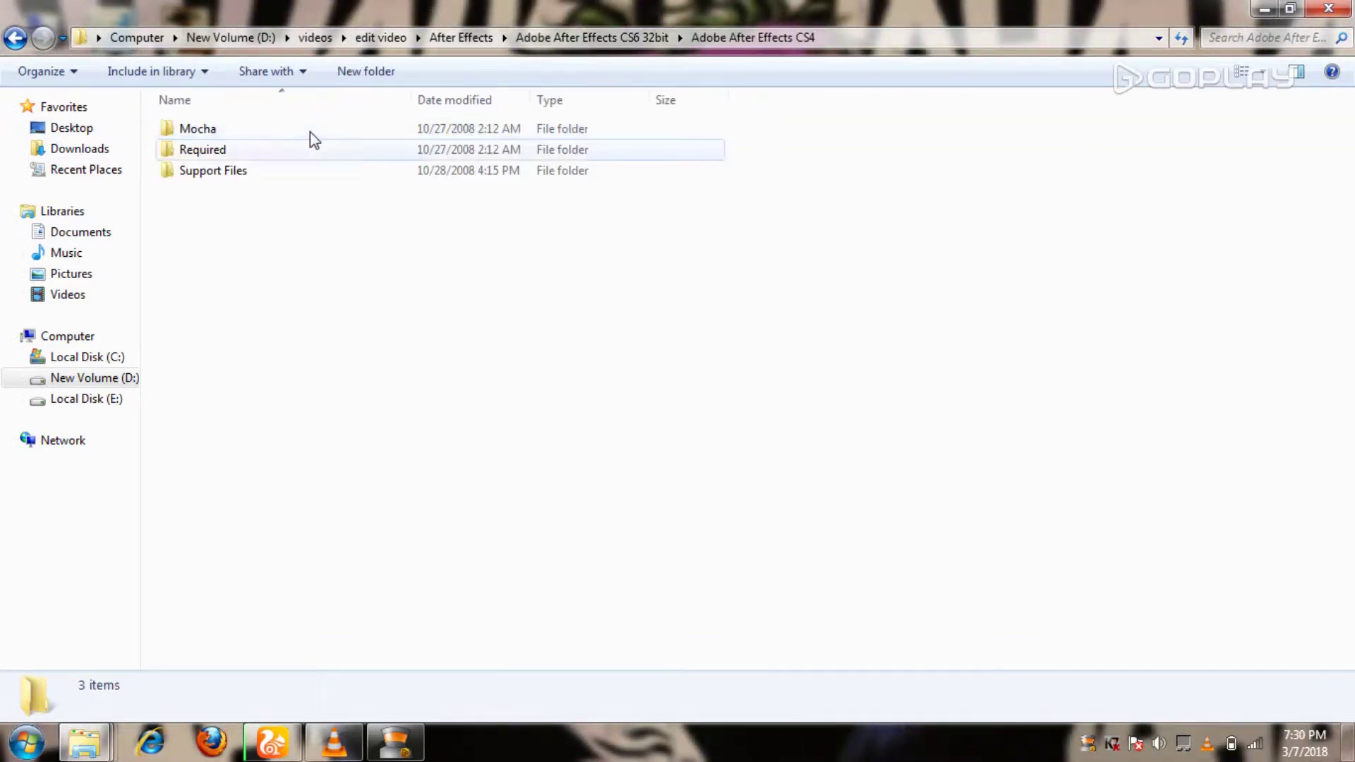
pyautogui.click(214, 177)
pyautogui.doubleClick(216, 177)
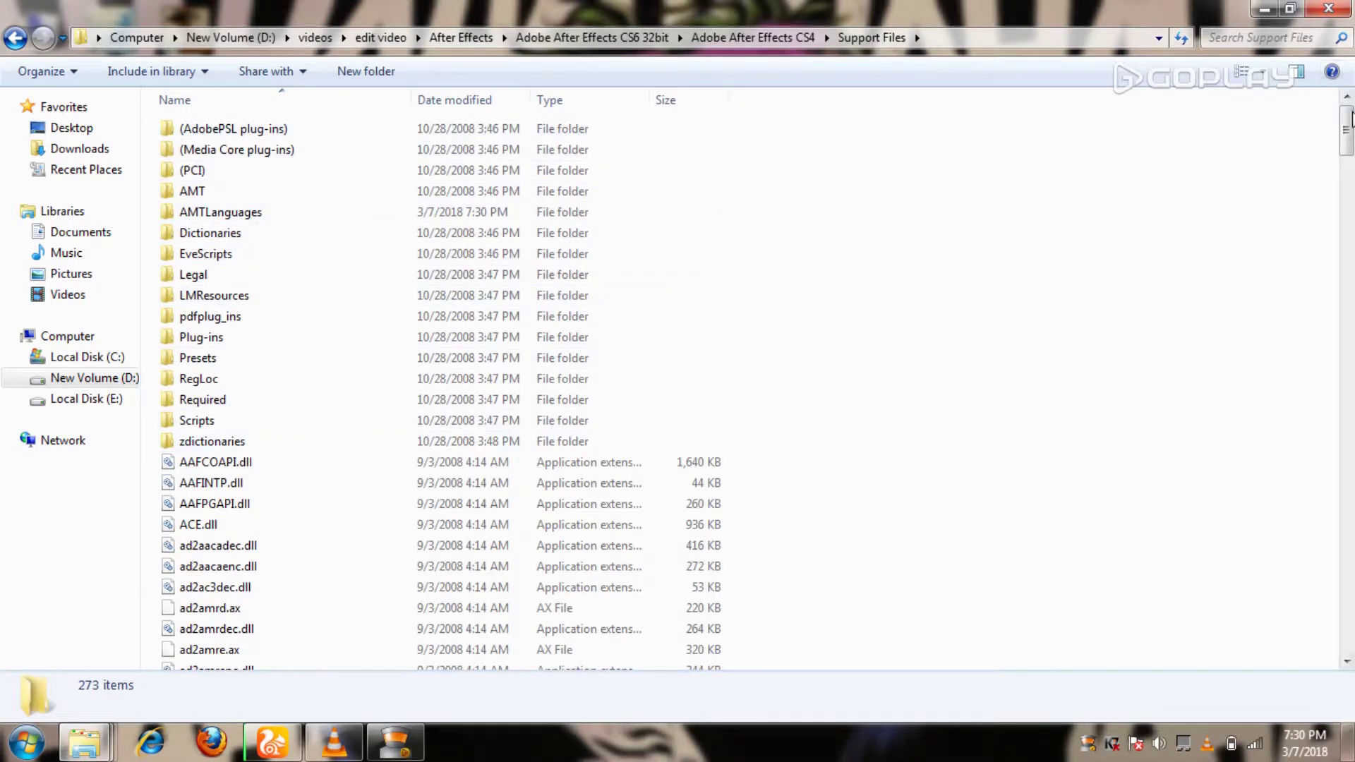
# Scroll through the 273 Support Files items to locate the AfterFX application.
pyautogui.moveTo(1347, 119)
pyautogui.mouseDown()
pyautogui.moveTo(1347, 224)
pyautogui.moveTo(1347, 177)
pyautogui.mouseUp()
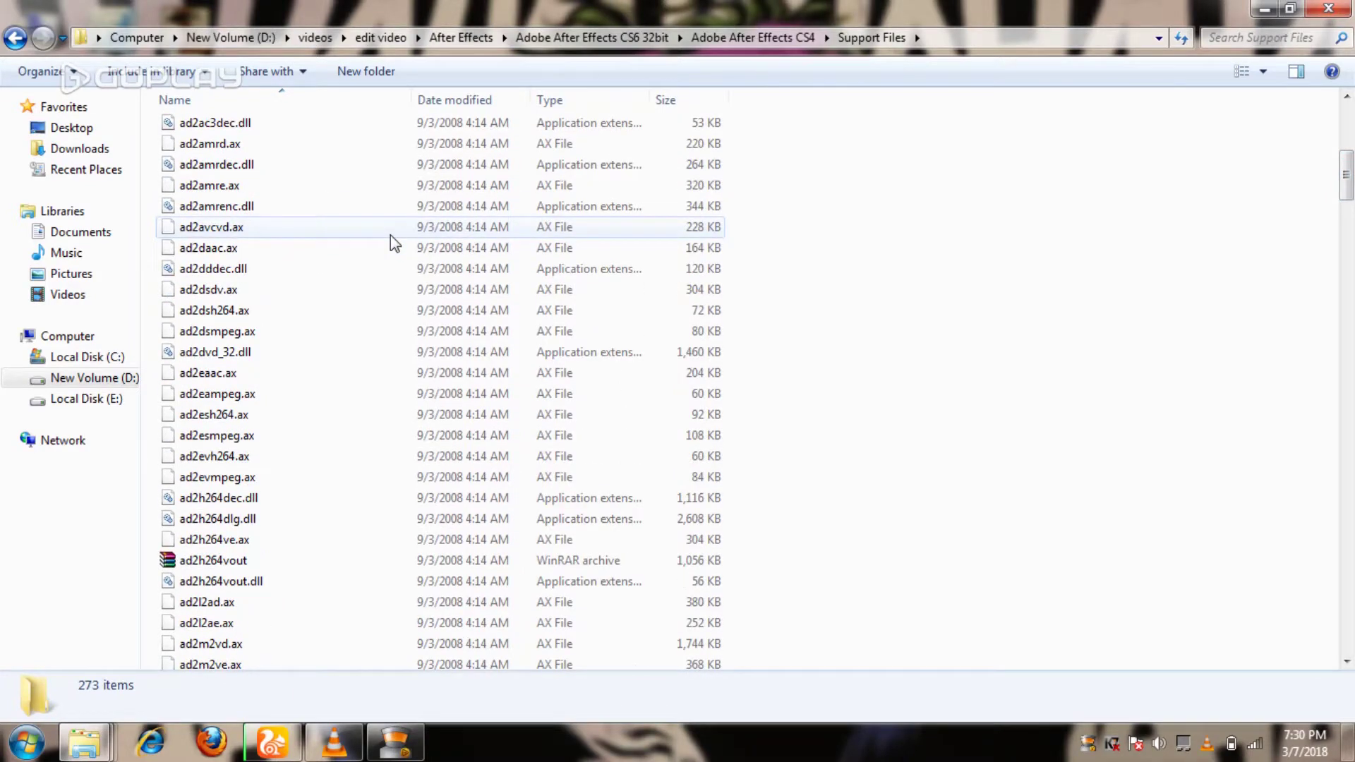
pyautogui.scroll(-6, 391, 240)
pyautogui.scroll(-18, 962, 323)
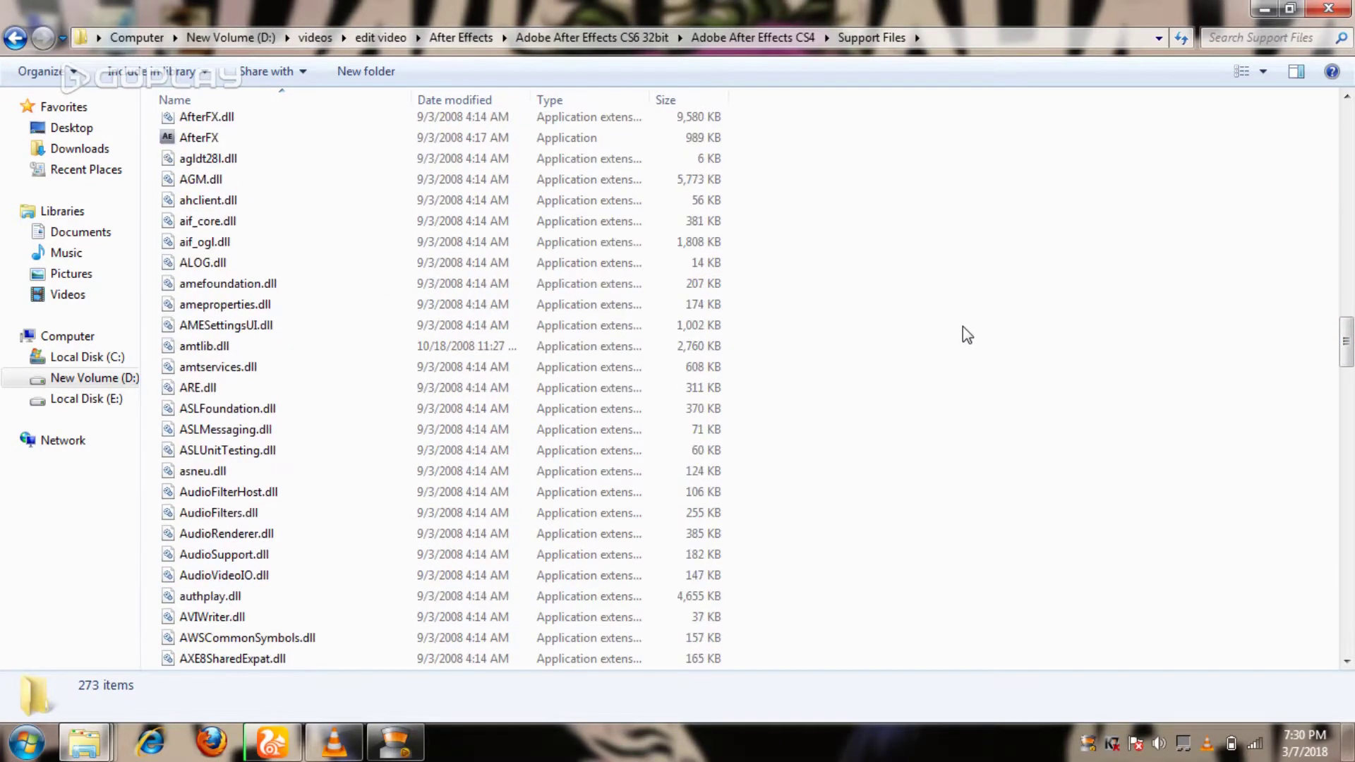
pyautogui.scroll(2, 966, 334)
pyautogui.scroll(-9, 966, 334)
pyautogui.scroll(-4, 967, 337)
pyautogui.scroll(-4, 969, 337)
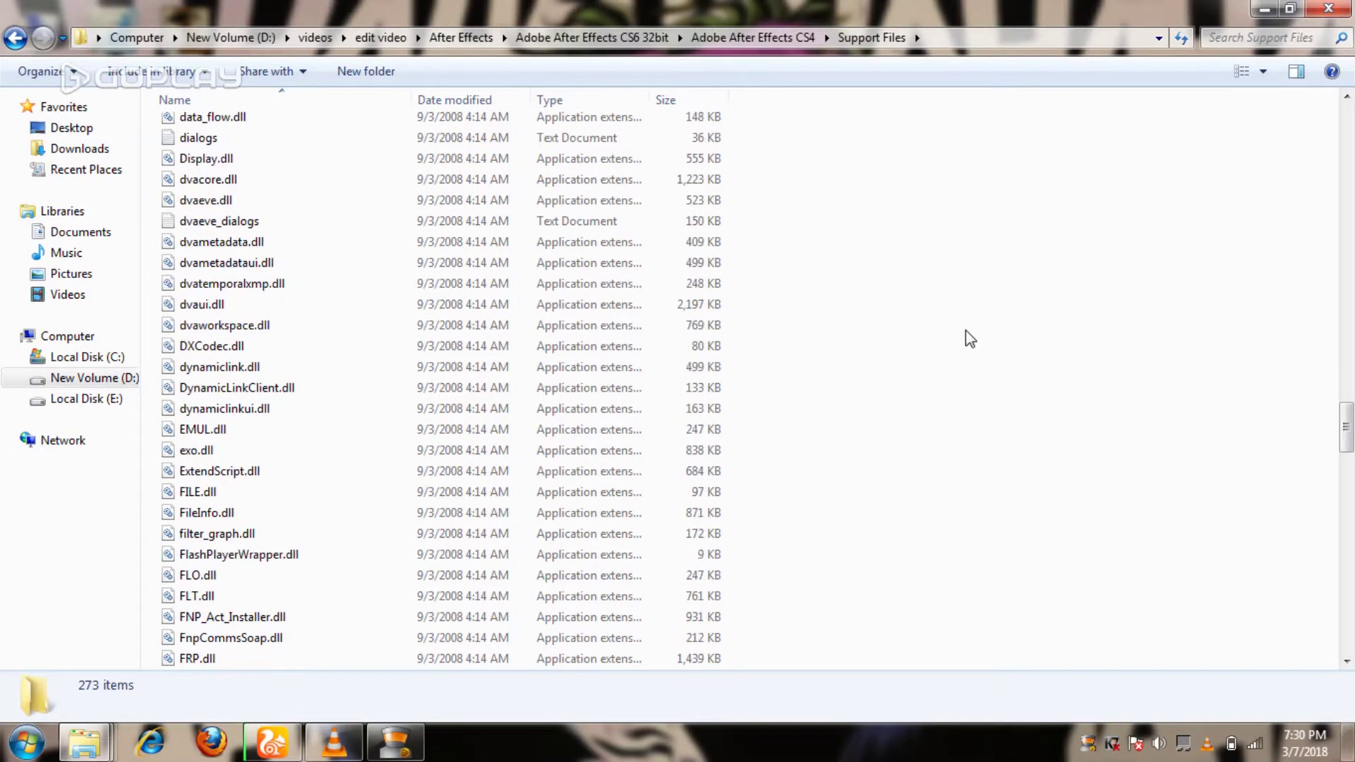
pyautogui.scroll(-3, 970, 337)
pyautogui.scroll(-5, 968, 335)
pyautogui.scroll(-2, 968, 334)
pyautogui.scroll(-5, 970, 335)
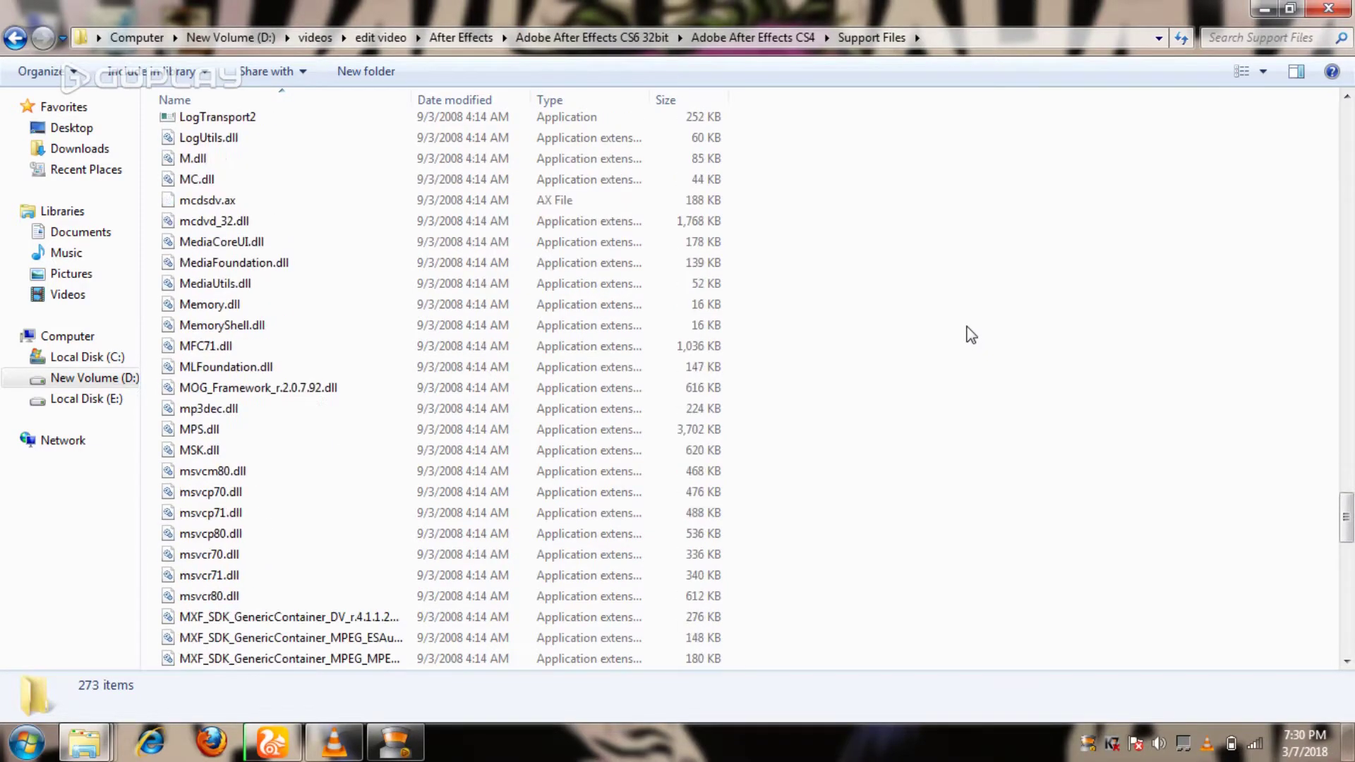
pyautogui.scroll(-4, 971, 334)
pyautogui.scroll(-5, 971, 335)
pyautogui.scroll(-4, 971, 334)
pyautogui.scroll(-1, 971, 334)
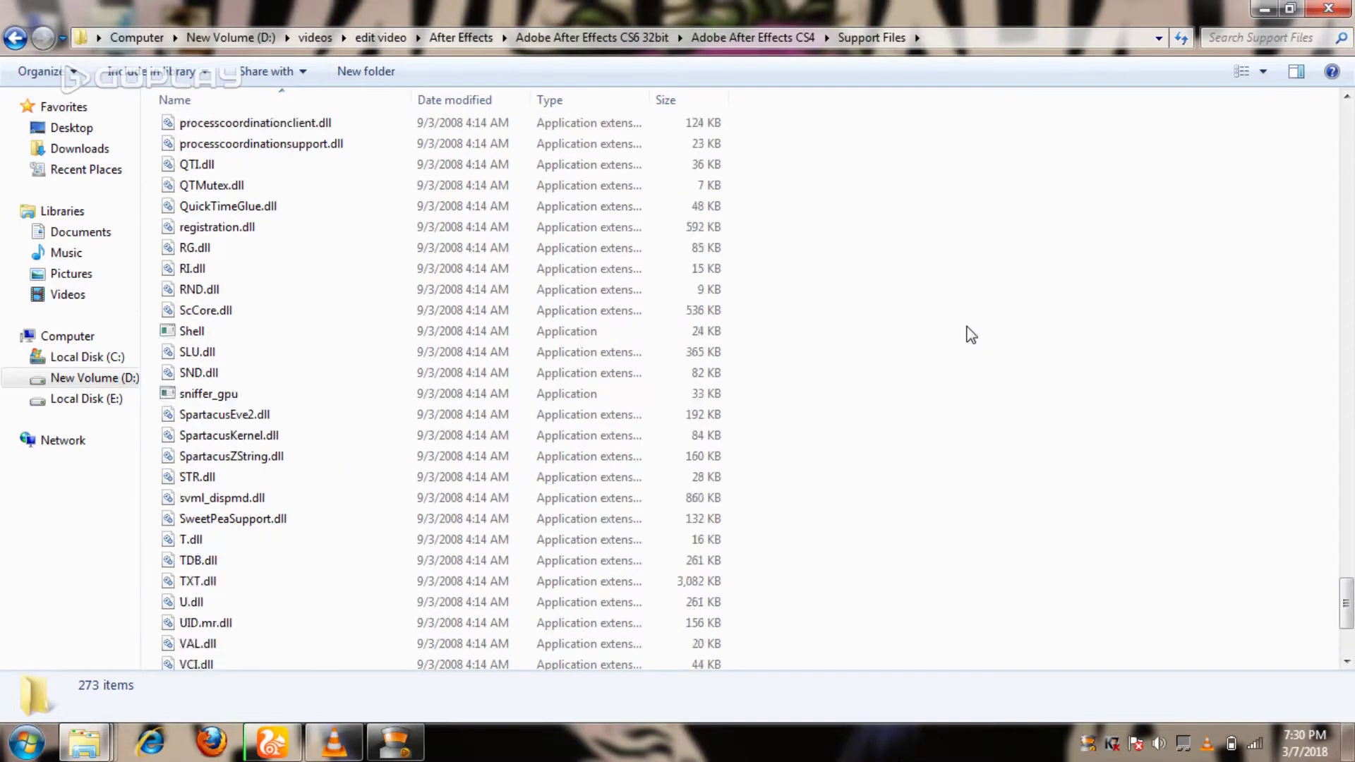
pyautogui.scroll(2, 971, 335)
pyautogui.scroll(10, 967, 332)
pyautogui.scroll(4, 968, 332)
pyautogui.scroll(4, 1019, 377)
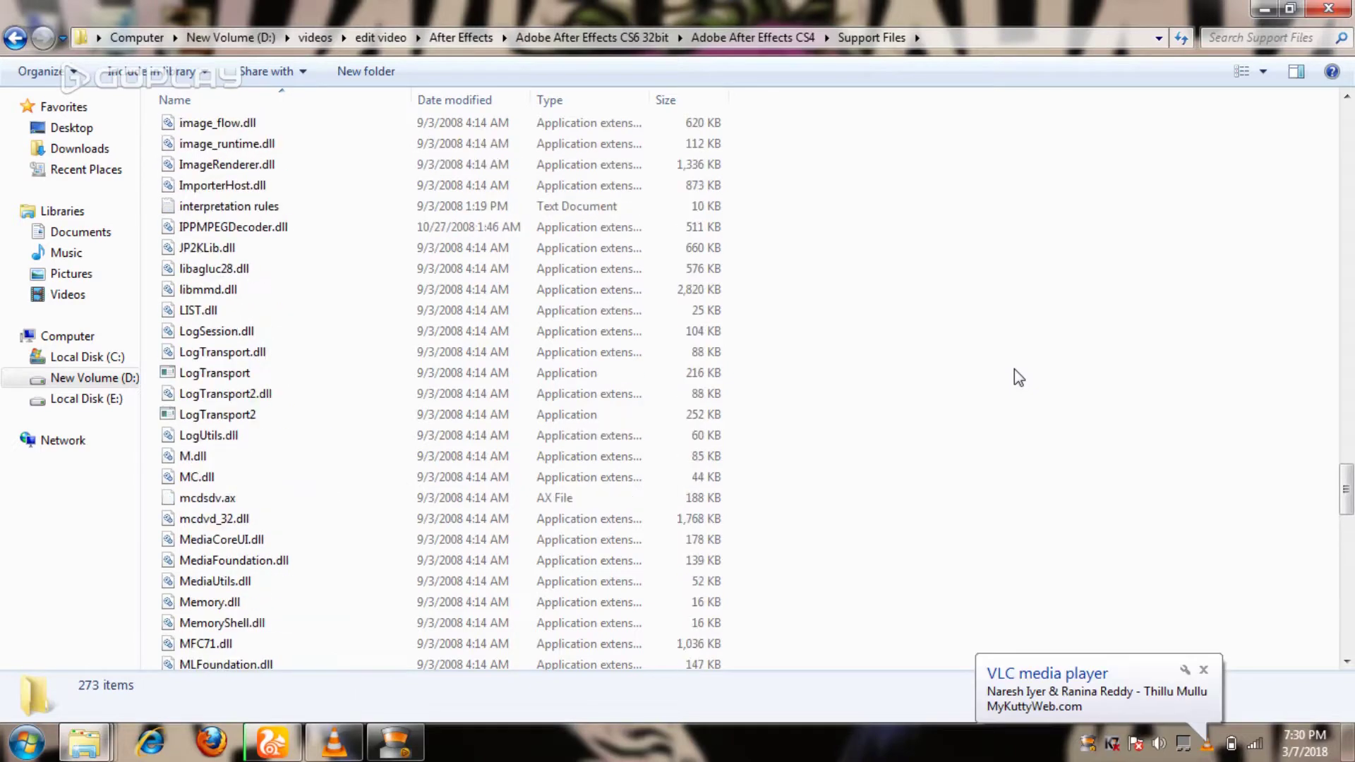
pyautogui.scroll(7, 1014, 370)
pyautogui.scroll(4, 1014, 369)
pyautogui.scroll(4, 1014, 370)
pyautogui.scroll(5, 1014, 370)
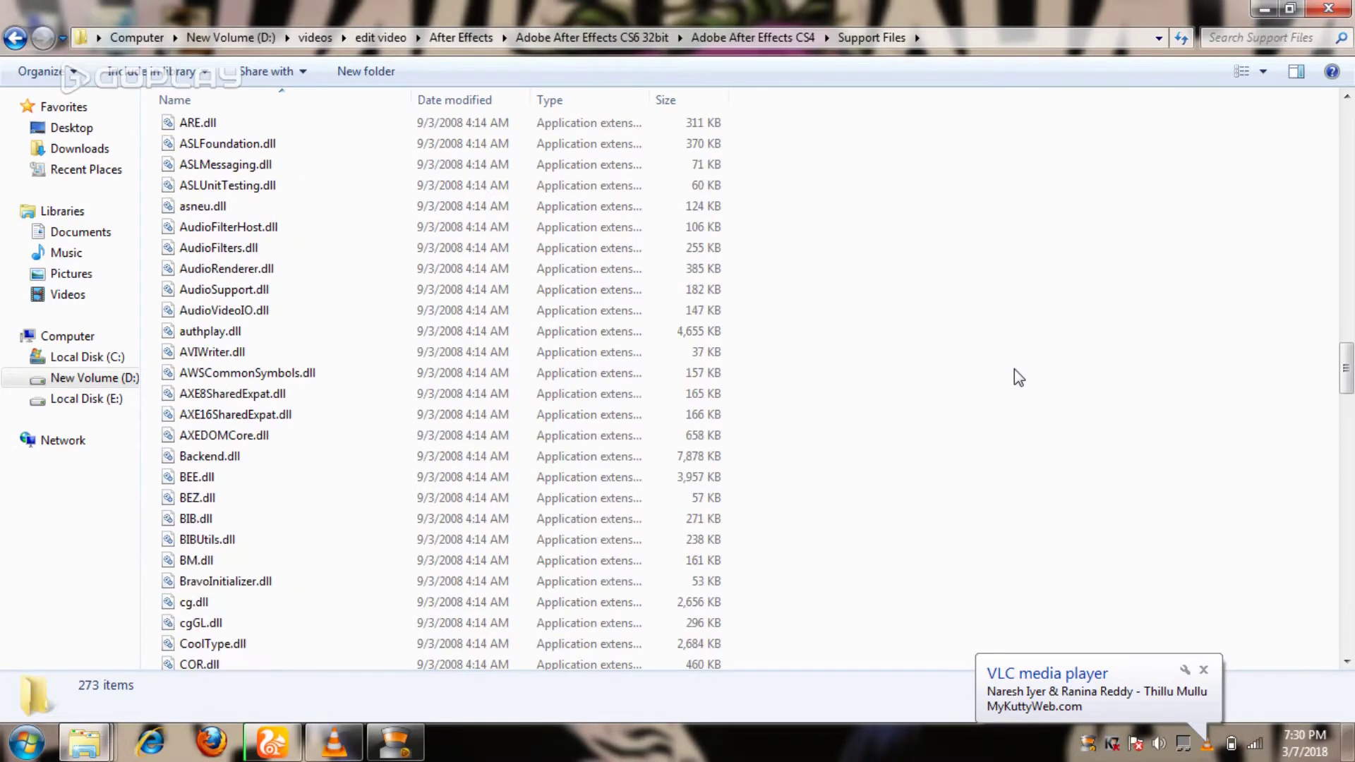
pyautogui.scroll(3, 1014, 370)
pyautogui.scroll(2, 1014, 369)
pyautogui.scroll(2, 1014, 370)
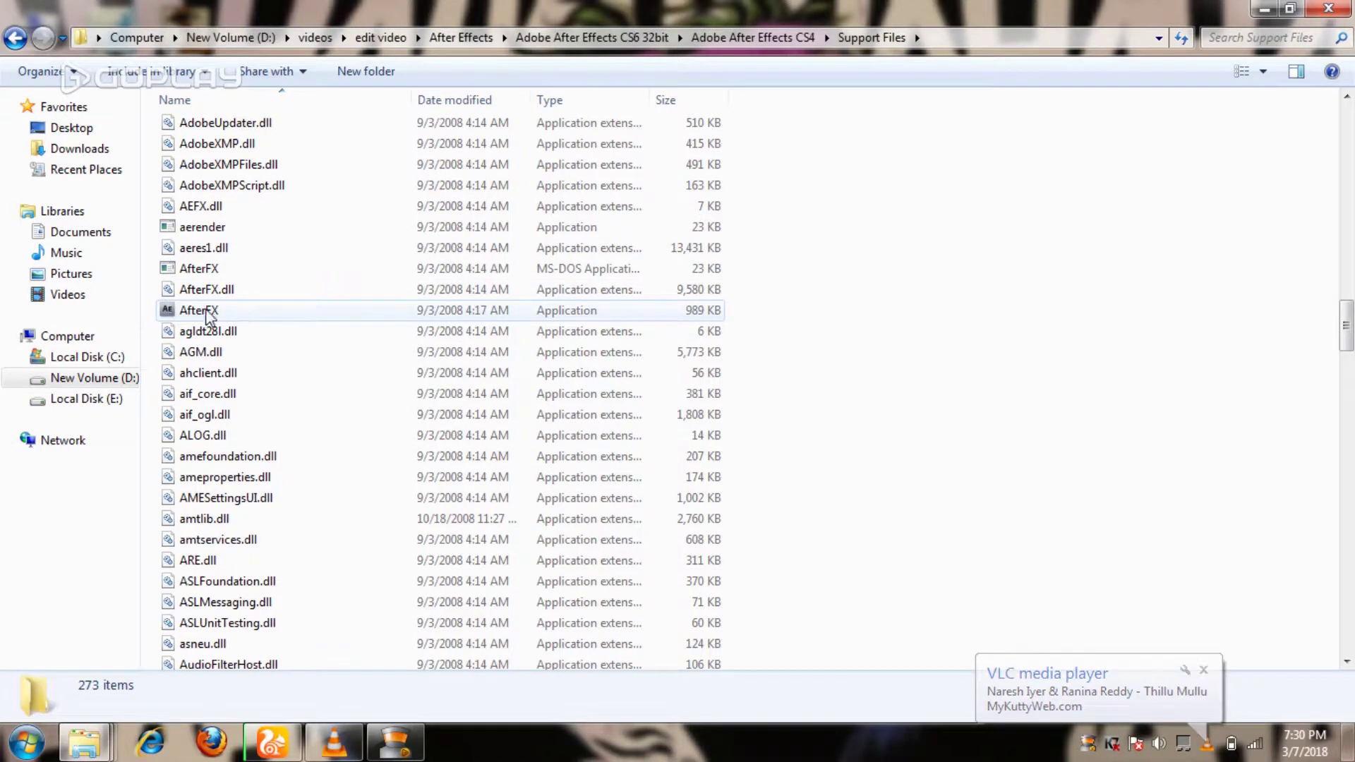
# Run AfterFX as administrator, dismiss the QuickTime warning, and minimize Explorer.
pyautogui.moveTo(278, 311)
pyautogui.rightClick(463, 310)
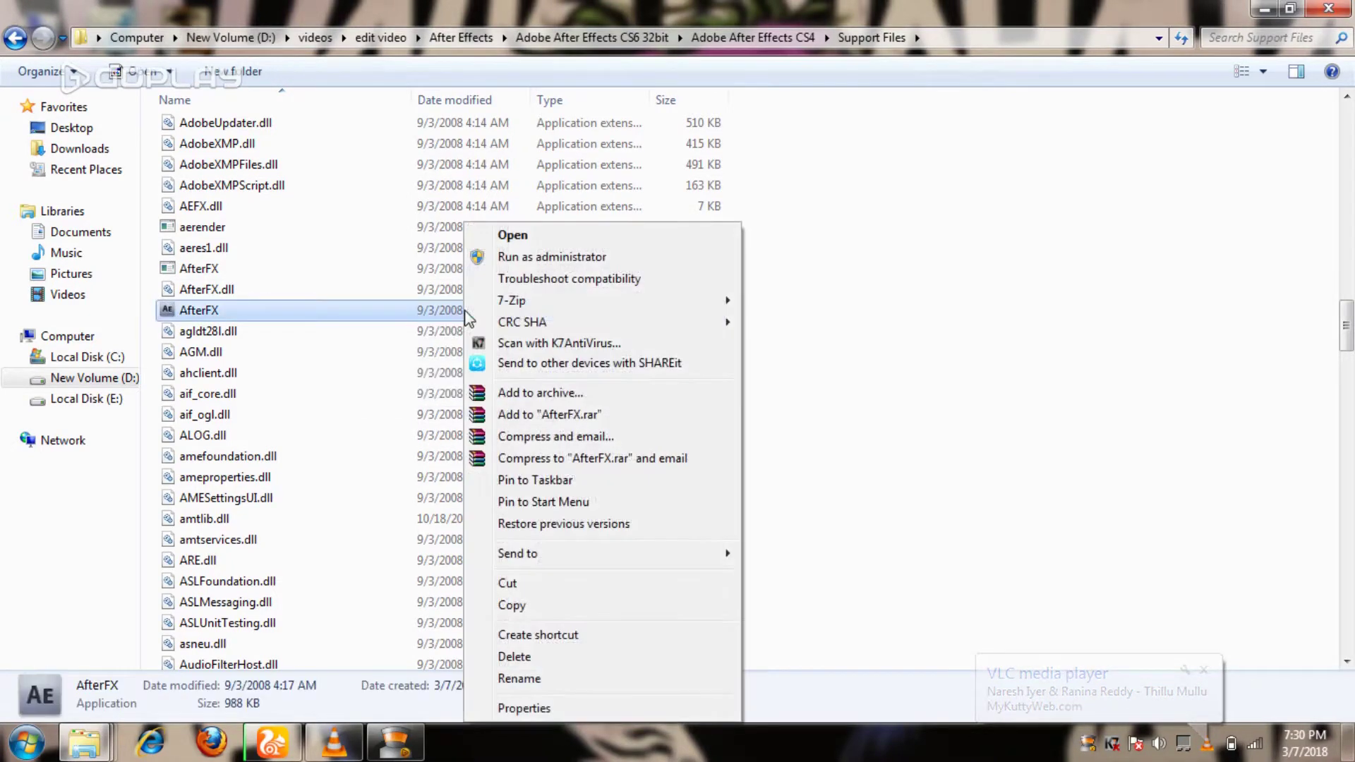
pyautogui.click(510, 257)
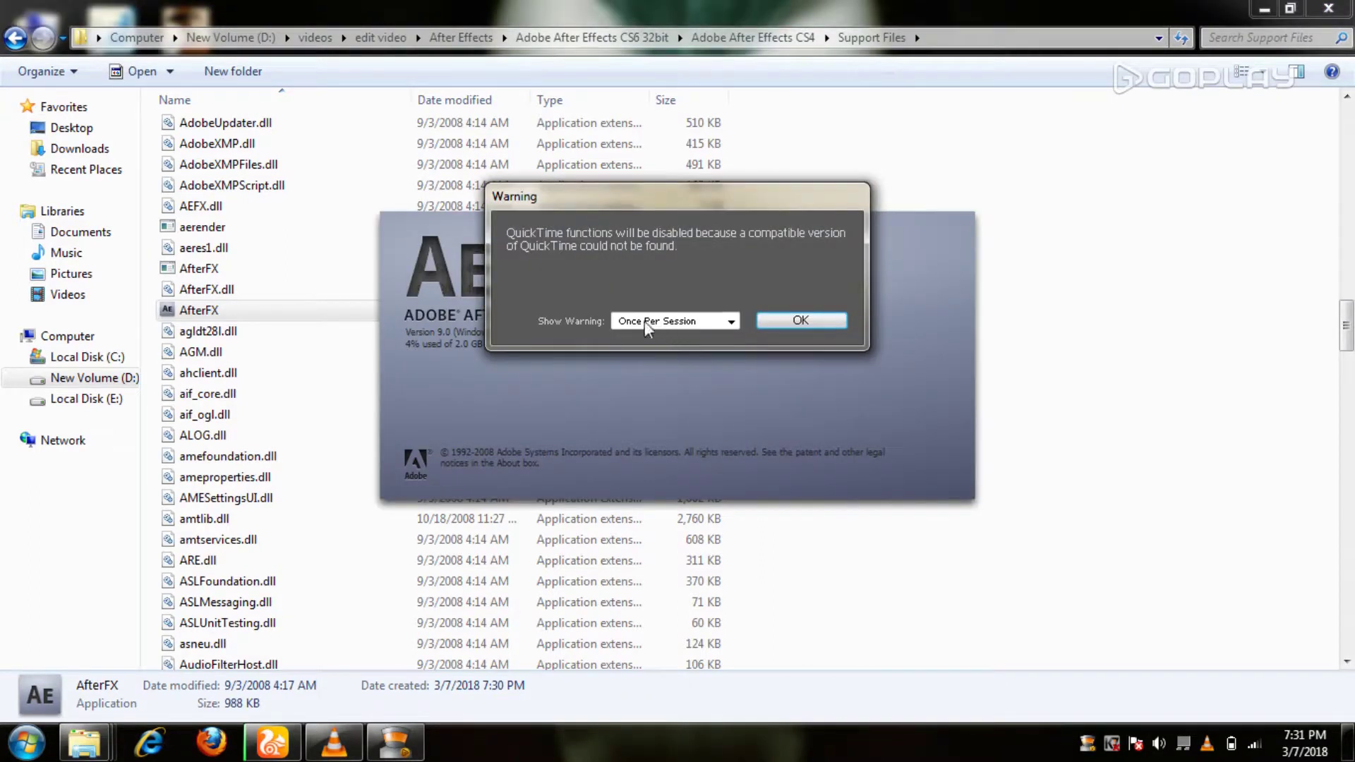
pyautogui.click(762, 322)
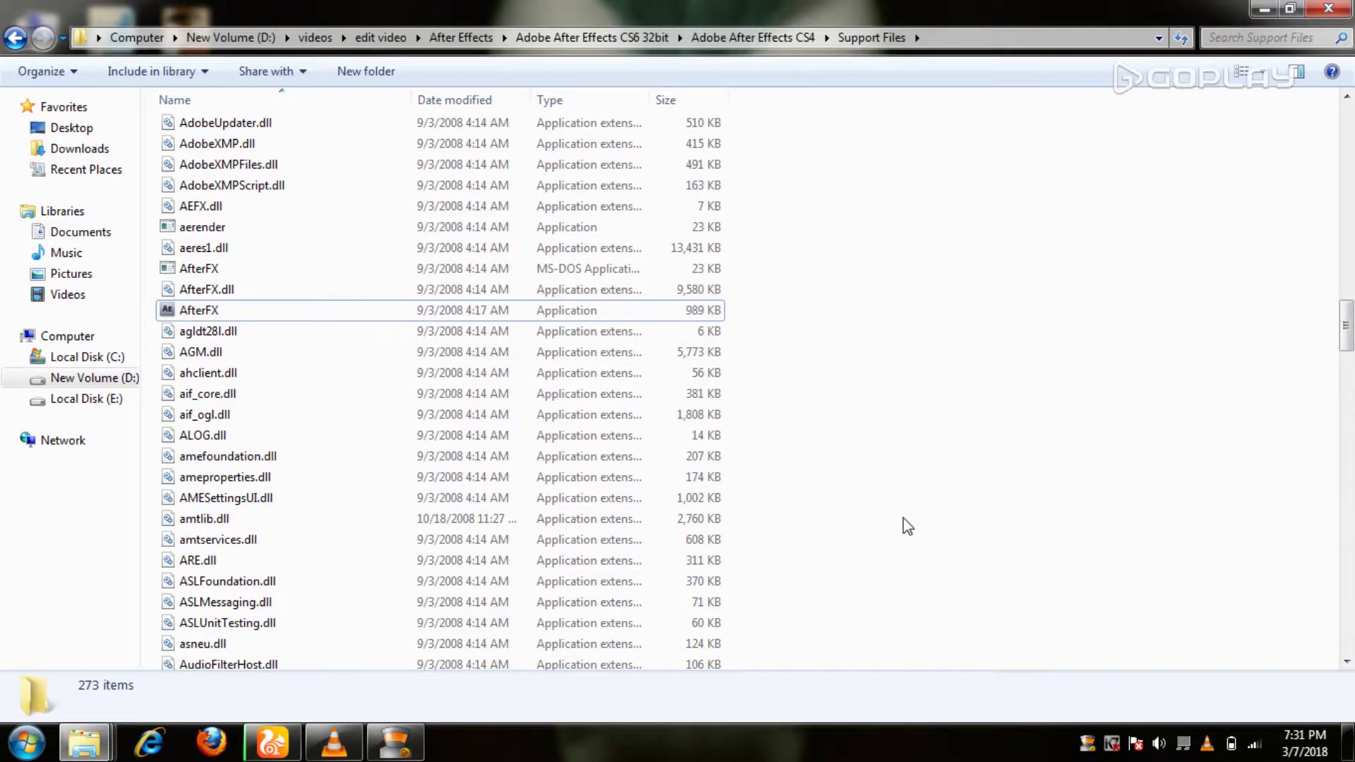
pyautogui.click(1253, 7)
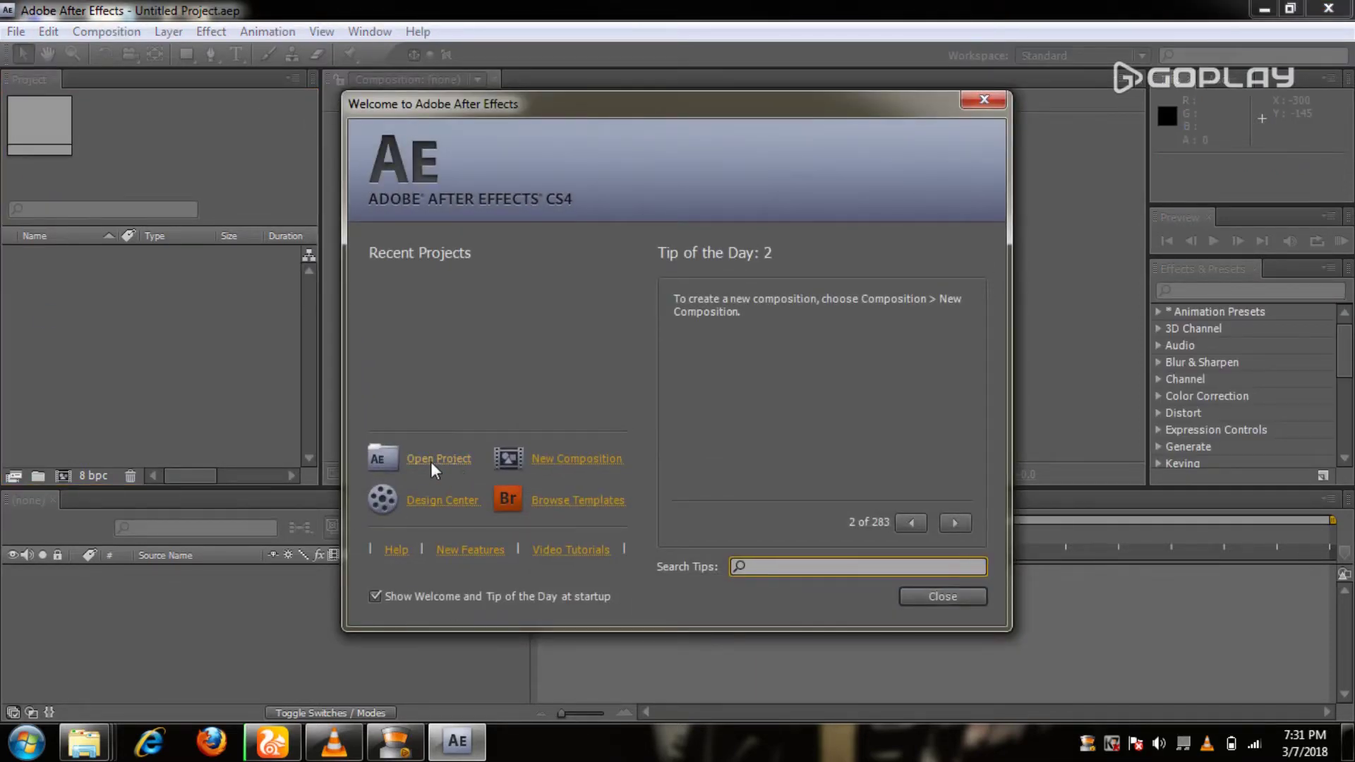
# Create a new 720×480 composition named Comp 1 with default settings, then deselect it.
pyautogui.click(574, 460)
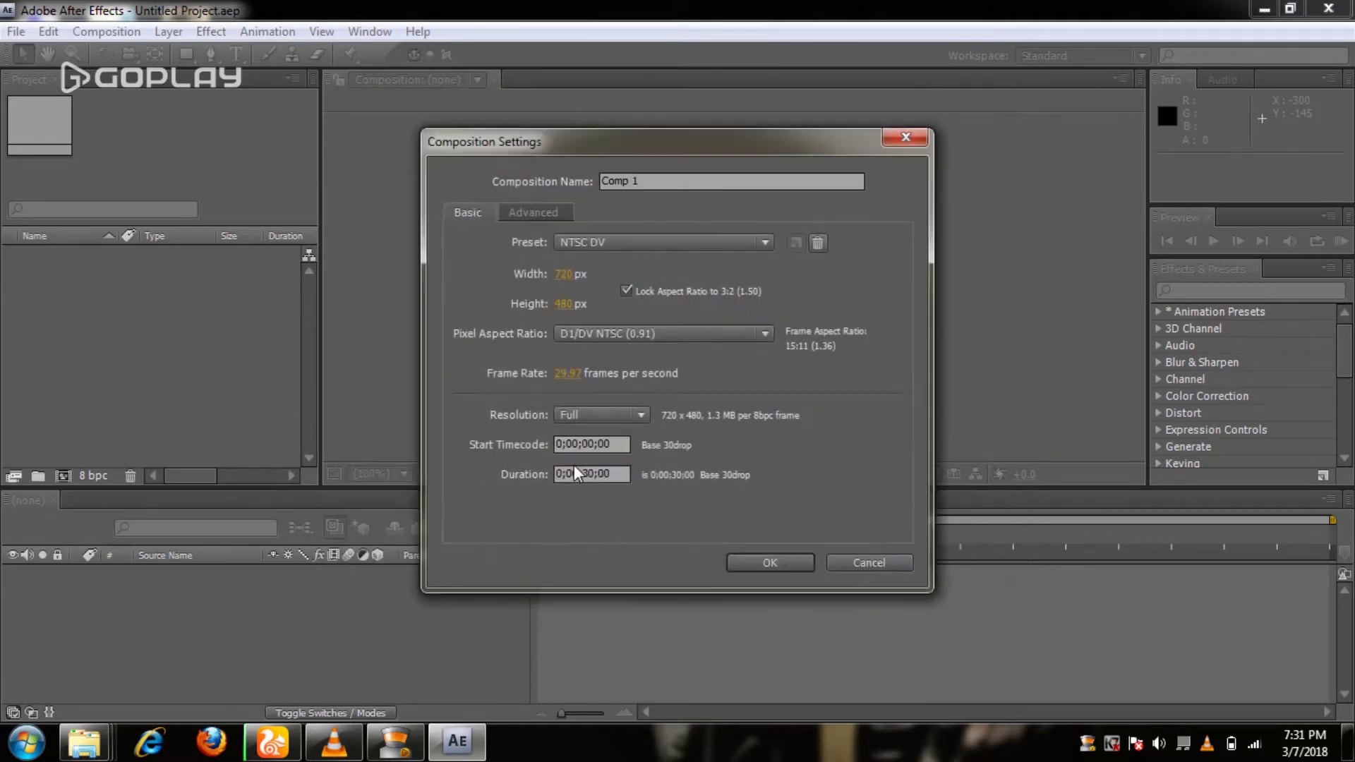
pyautogui.click(749, 561)
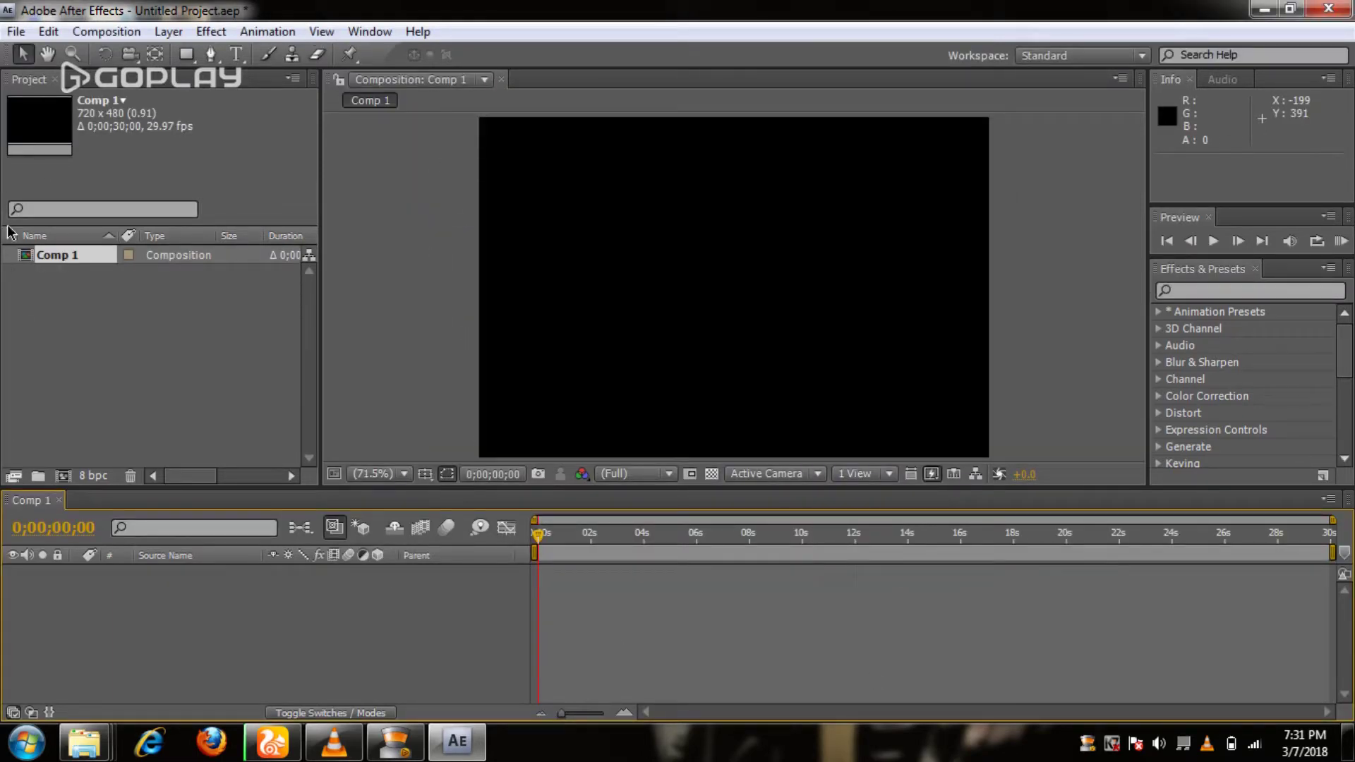
pyautogui.click(105, 284)
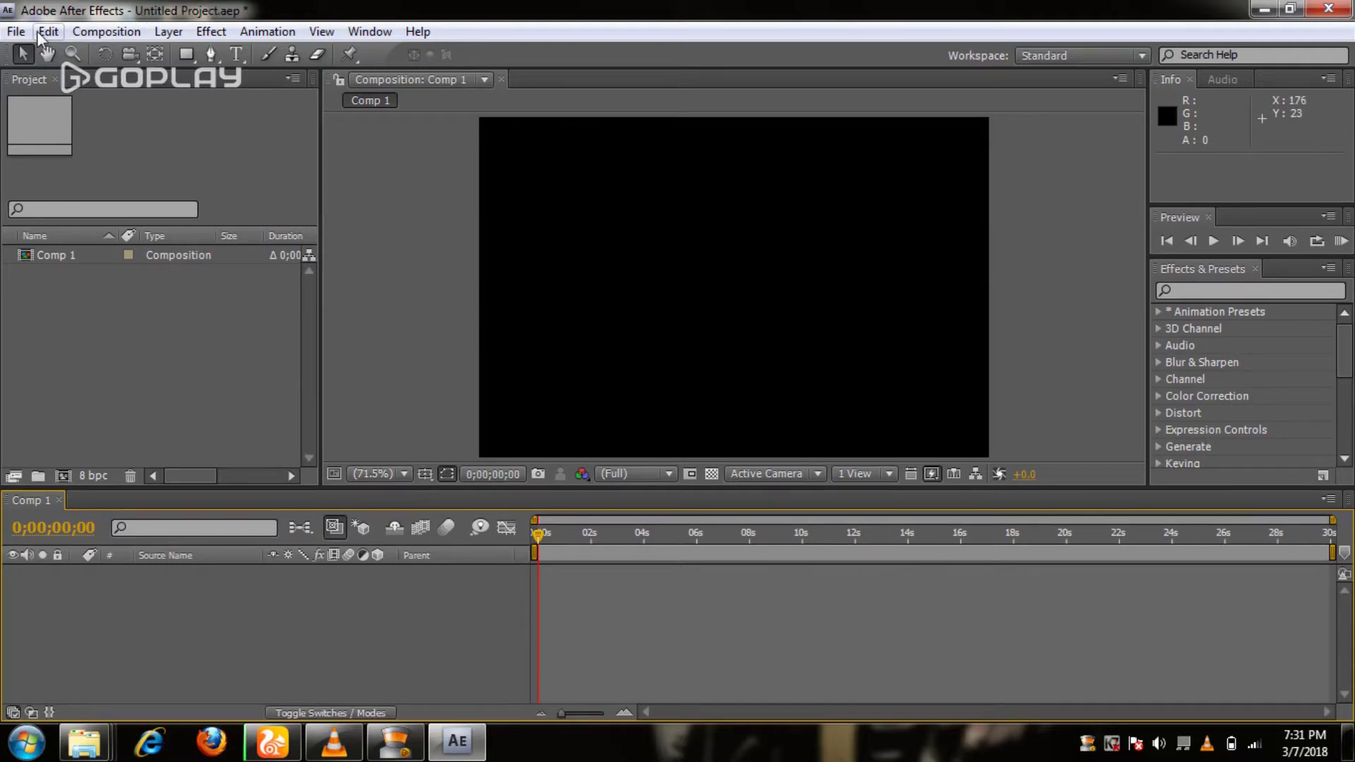
# Browse the menu bar commands, then minimize After Effects to the desktop.
pyautogui.click(46, 31)
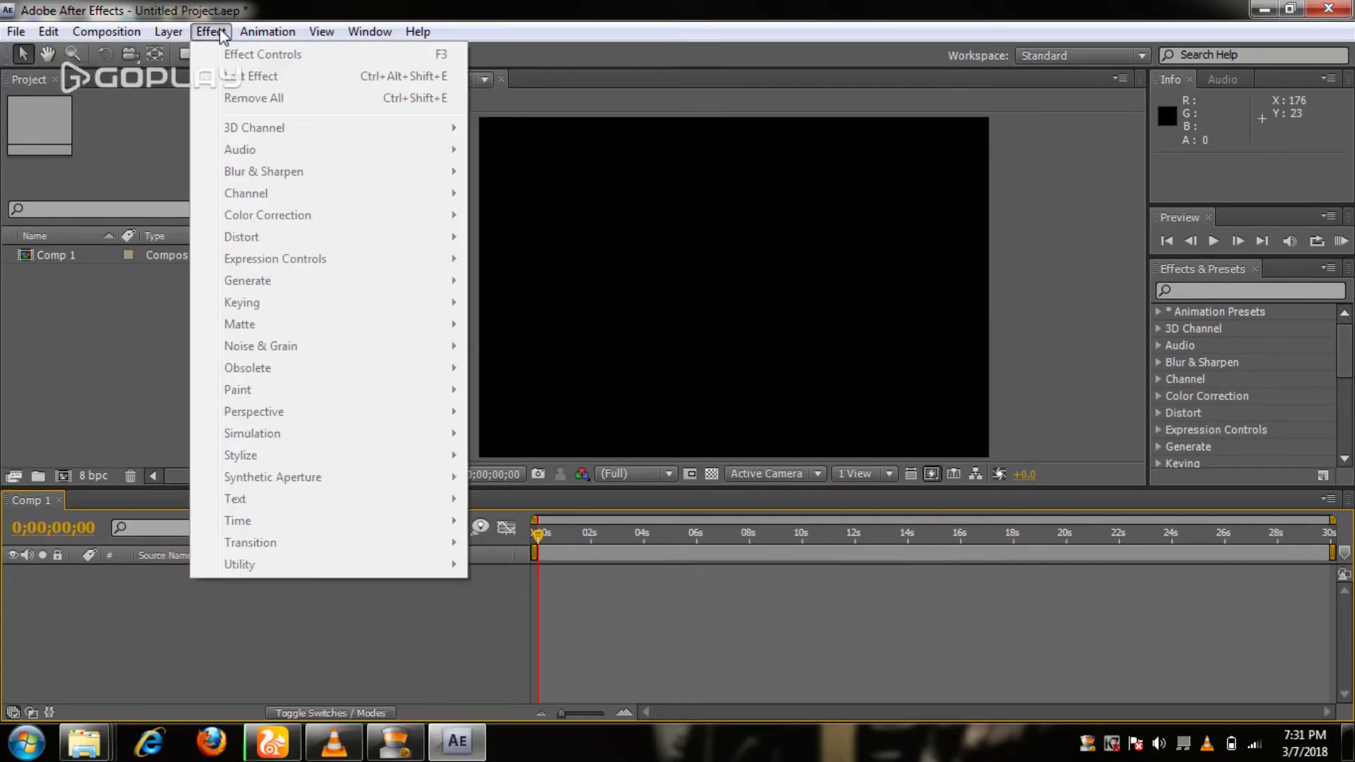
pyautogui.moveTo(423, 35)
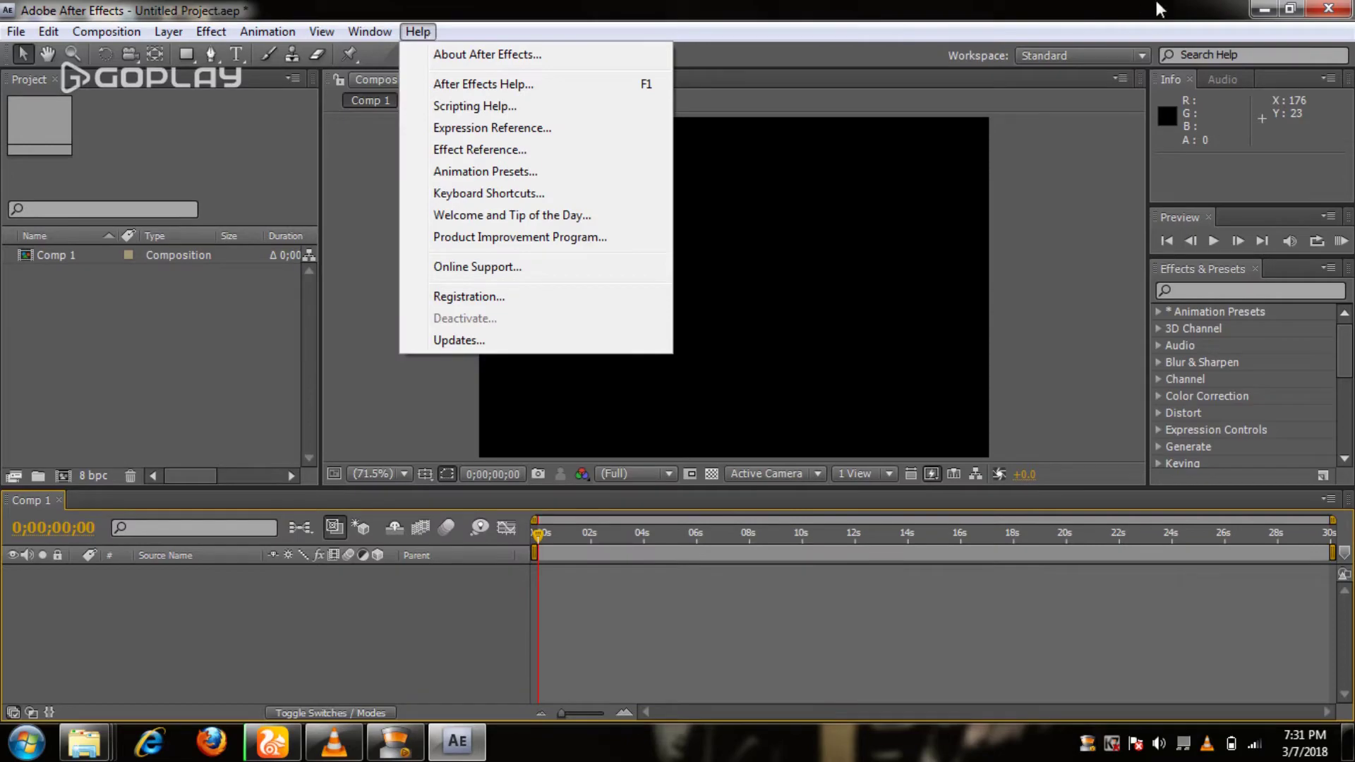
pyautogui.click(1256, 7)
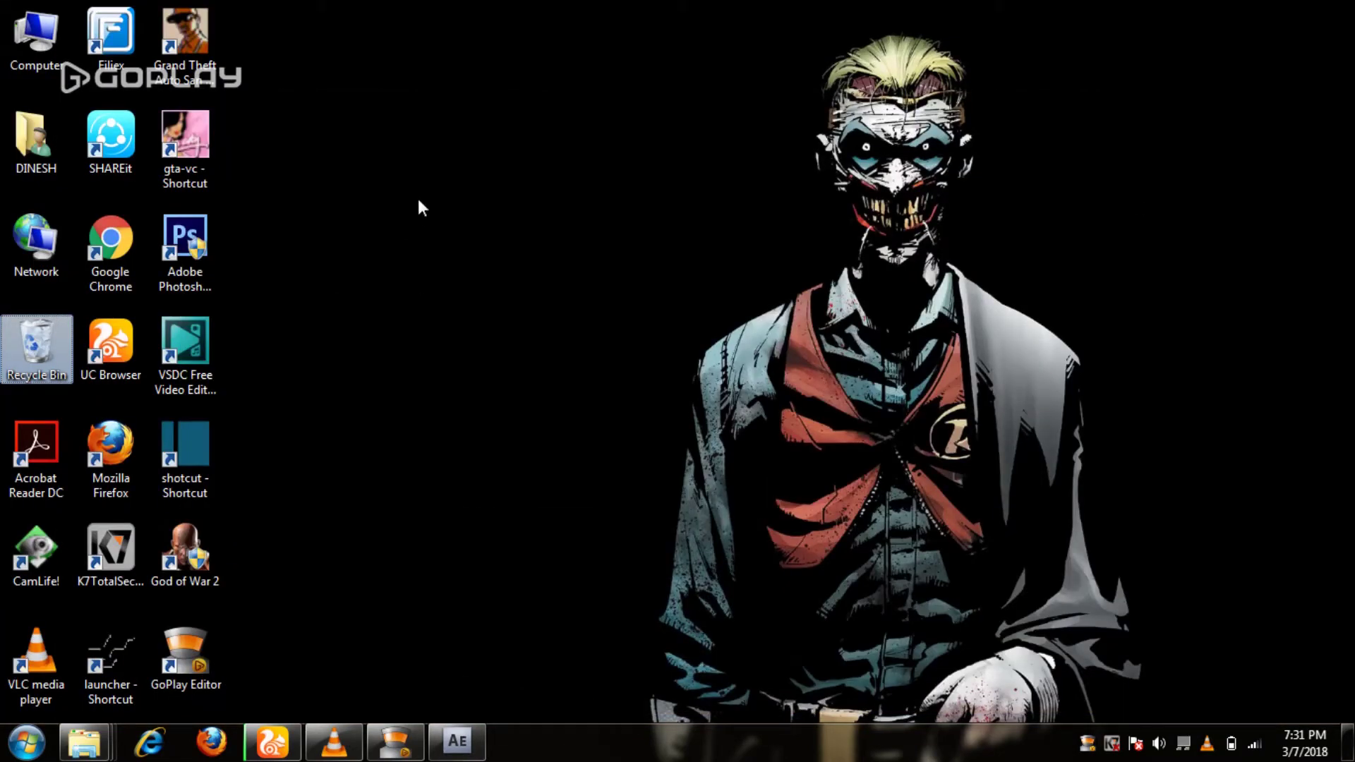
pyautogui.rightClick(417, 200)
pyautogui.click(477, 271)
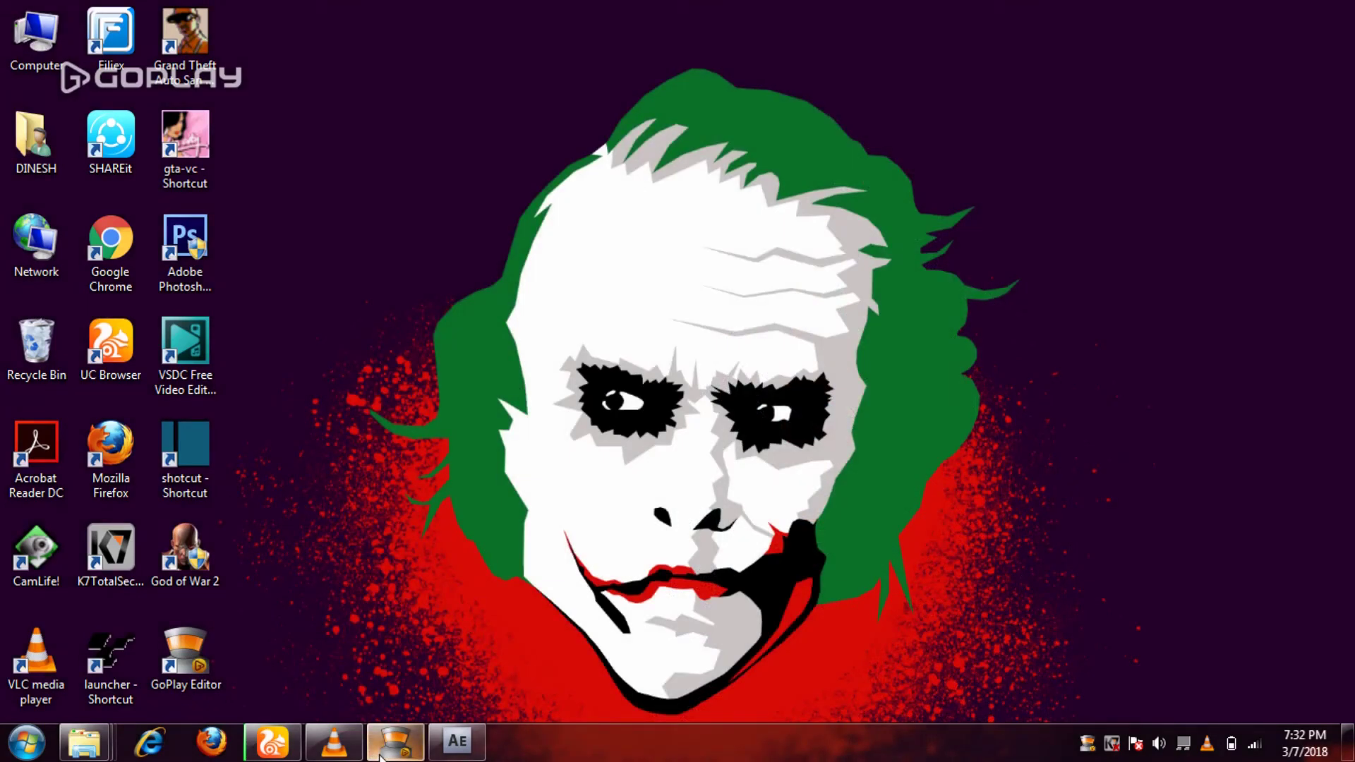
pyautogui.click(381, 755)
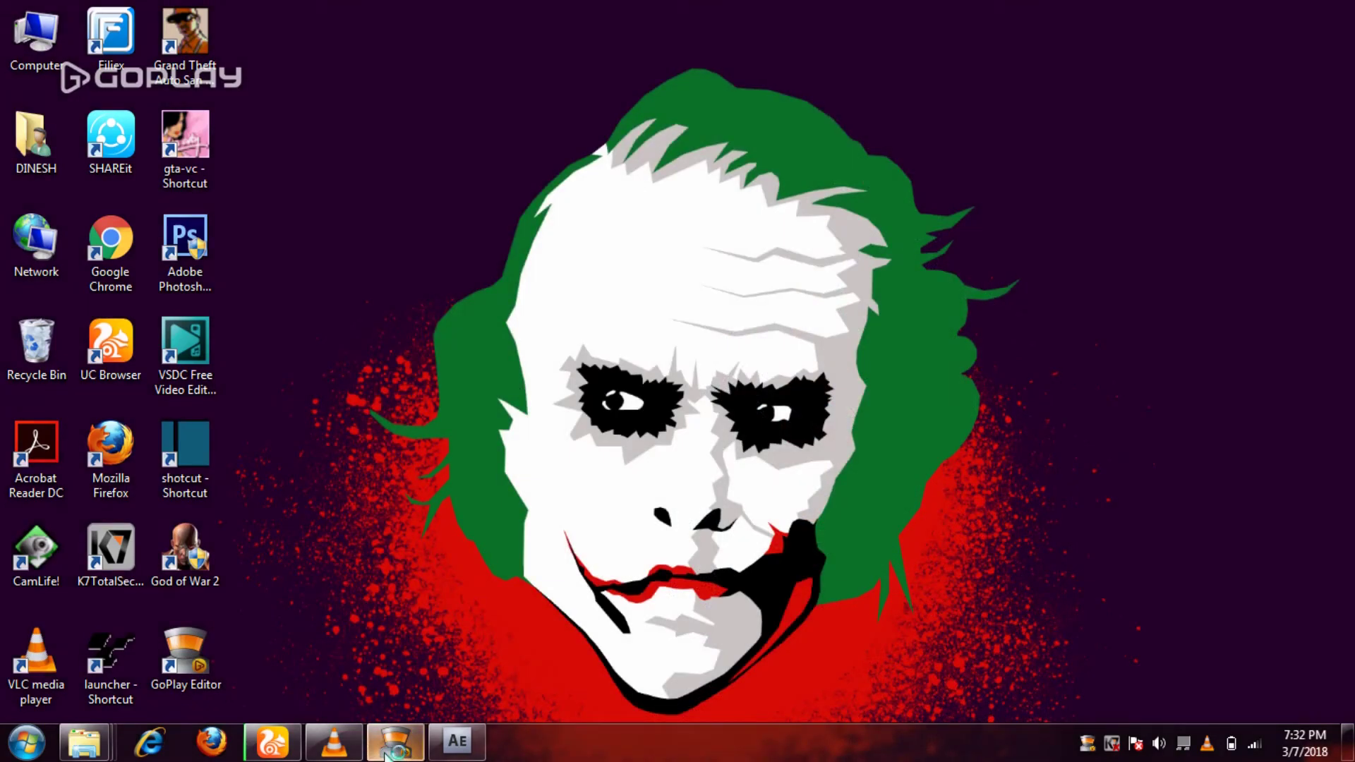